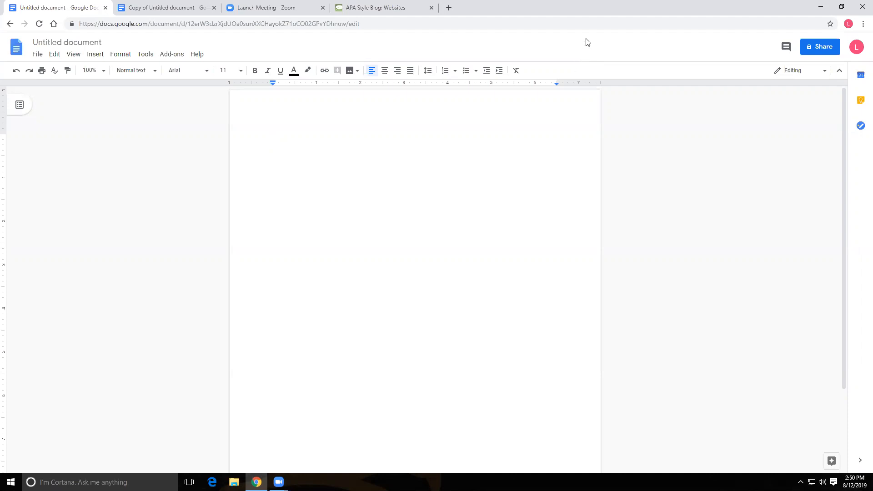
- Set the document's body text to Times New Roman, size 12
{"action": "left_click", "coordinate": [205, 74]}
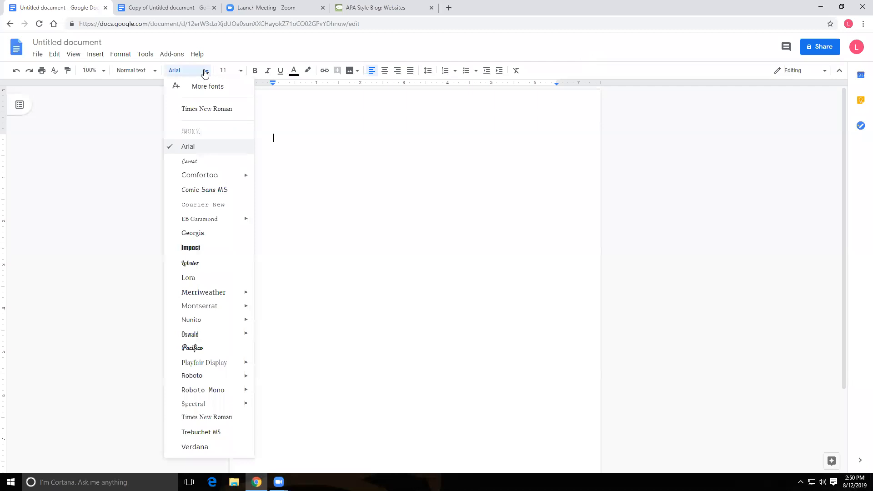
{"action": "left_click", "coordinate": [203, 109]}
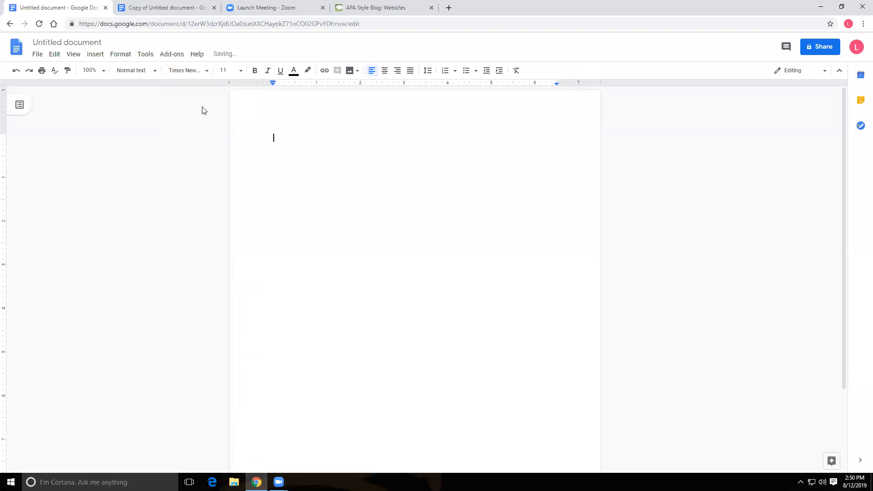
{"action": "left_click", "coordinate": [241, 70]}
{"action": "left_click", "coordinate": [226, 144]}
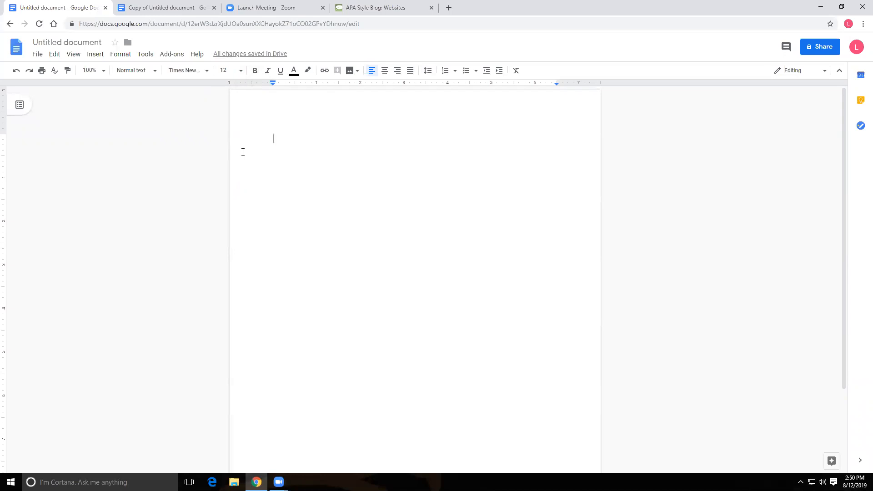
- Insert automatic page numbers in the upper-right of the header, starting from the first page
{"action": "left_click", "coordinate": [91, 55]}
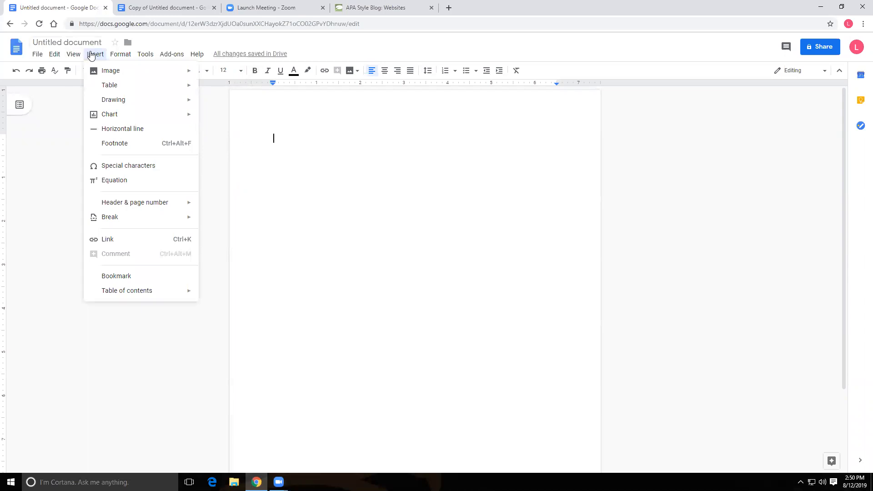
{"action": "mouse_move", "coordinate": [114, 206]}
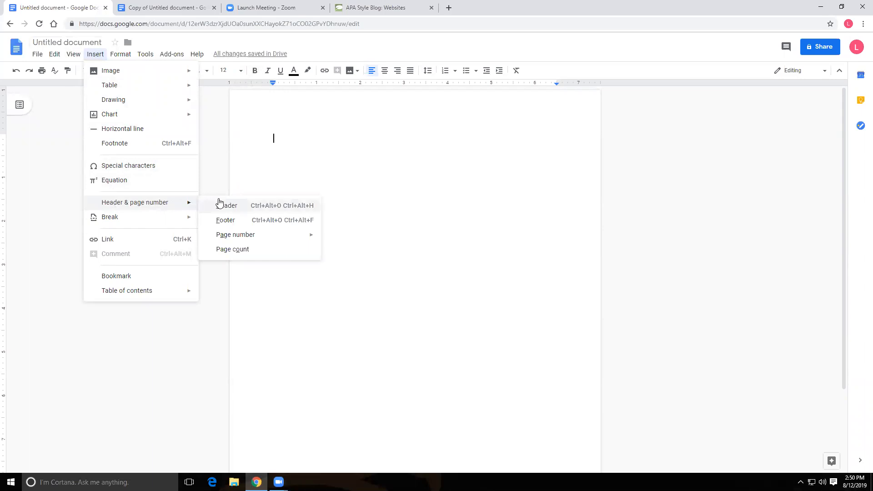
{"action": "mouse_move", "coordinate": [220, 237]}
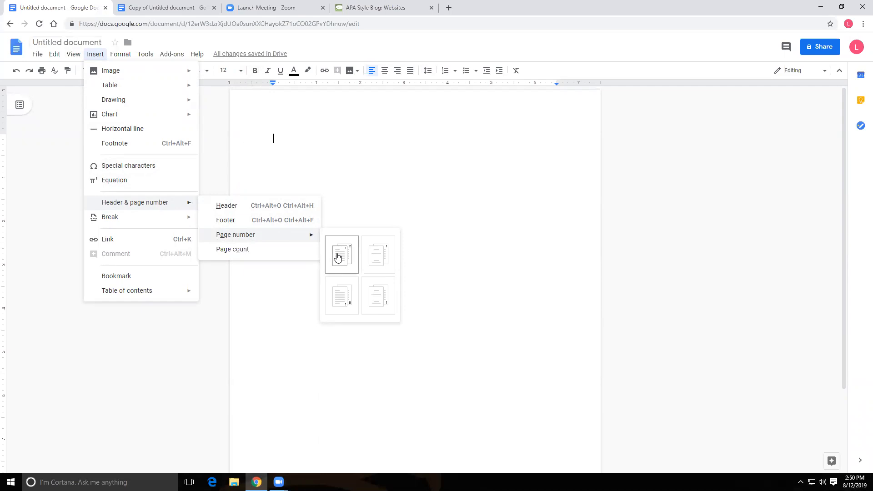
{"action": "left_click", "coordinate": [337, 257]}
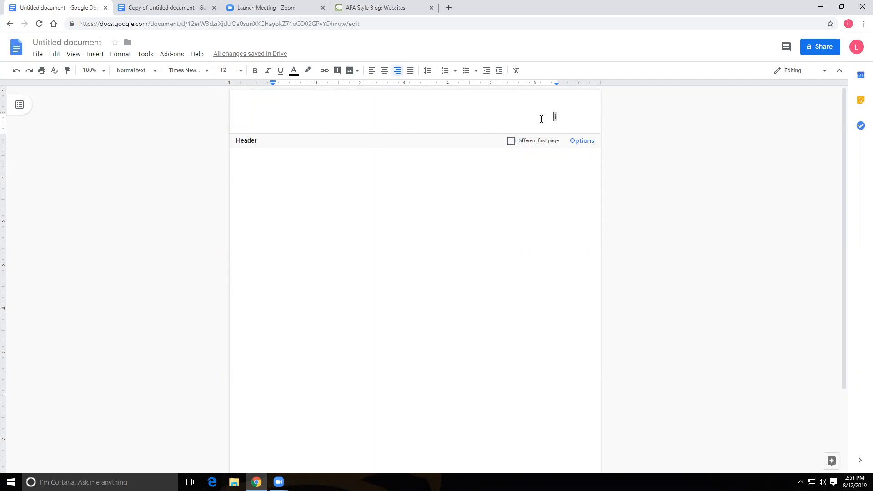
- Enter "SHORTENED TITLE" in capitals directly before the page number, on a new line of the header
{"action": "key", "text": "Return"}
{"action": "type", "text": "sHORTENE"}
{"action": "type", "text": "D TITL"}
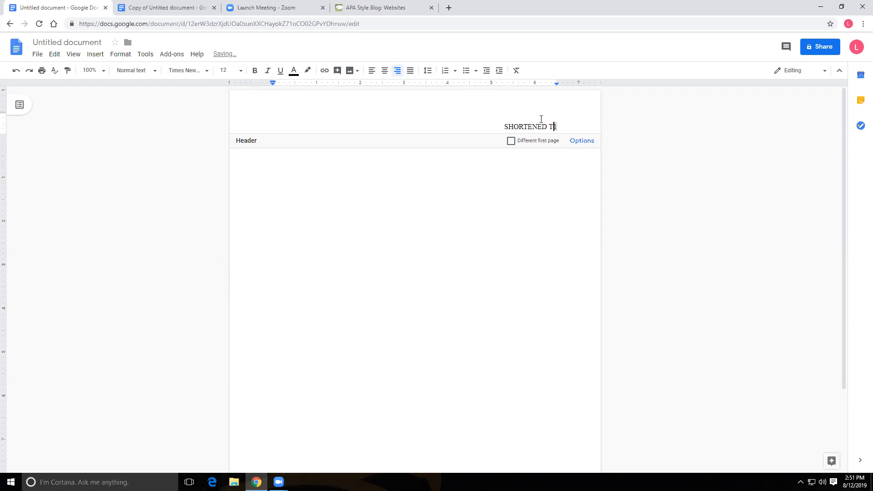
{"action": "type", "text": "E"}
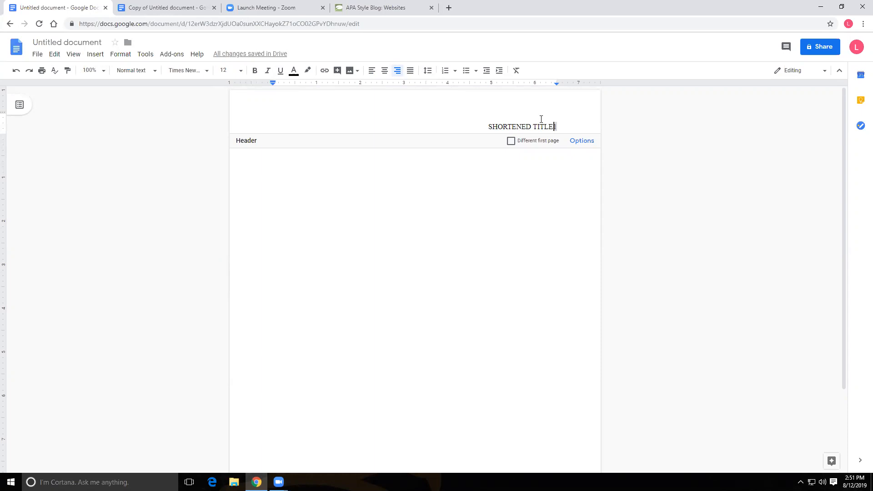
- Insert tabs between "SHORTENED TITLE" and the page number until the title sits at the header's left margin
{"action": "key", "text": "Tab"}
{"action": "key", "text": "Tab"}
{"action": "key", "text": "Tab"}
{"action": "key", "text": "Tab"}
{"action": "key", "text": "Tab"}
{"action": "key", "text": "Tab"}
{"action": "key", "text": "Tab"}
{"action": "key", "text": "Tab"}
{"action": "key", "text": "Tab"}
{"action": "key", "text": "Tab"}
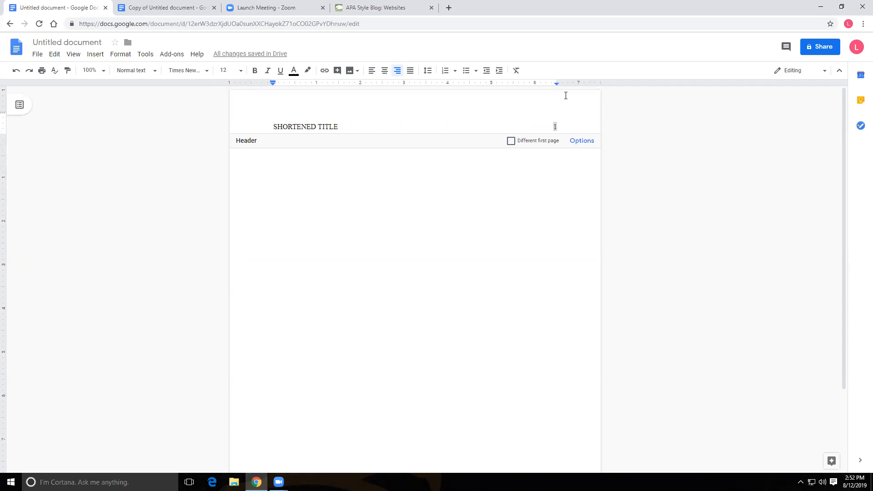
- Turn on a different first-page header and set its text to Times New Roman, size 12
{"action": "left_click", "coordinate": [512, 142]}
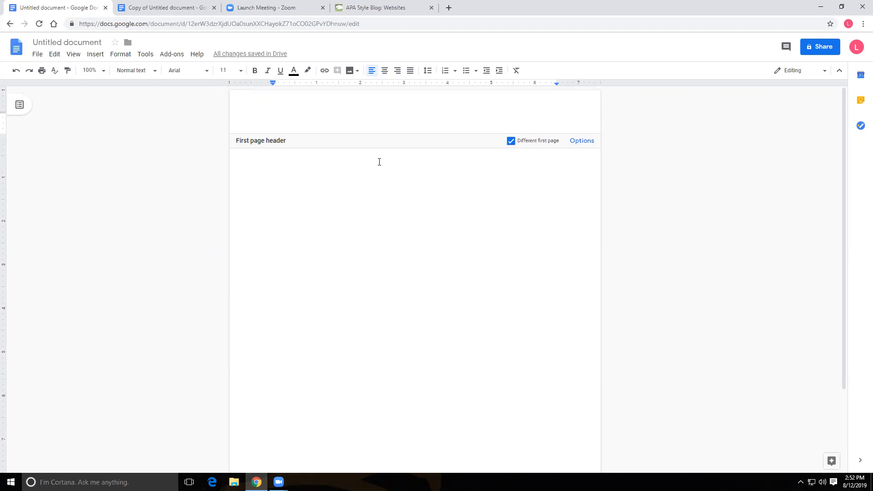
{"action": "left_click", "coordinate": [206, 72]}
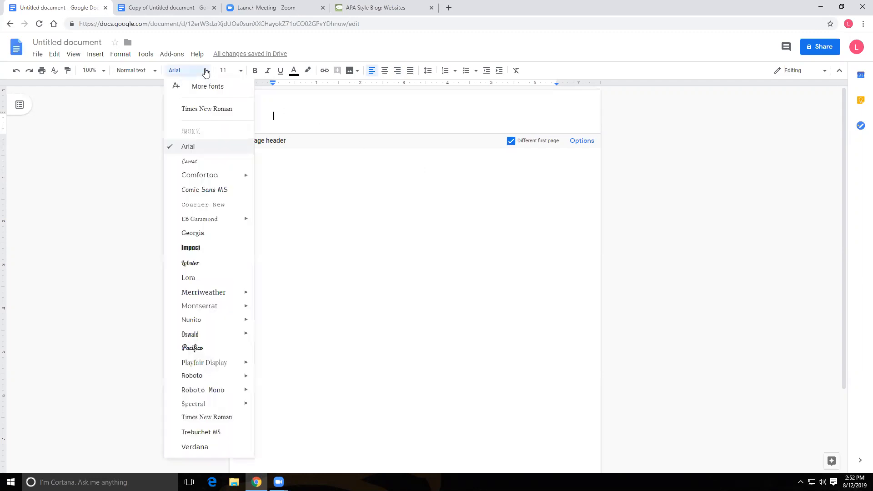
{"action": "left_click", "coordinate": [201, 111]}
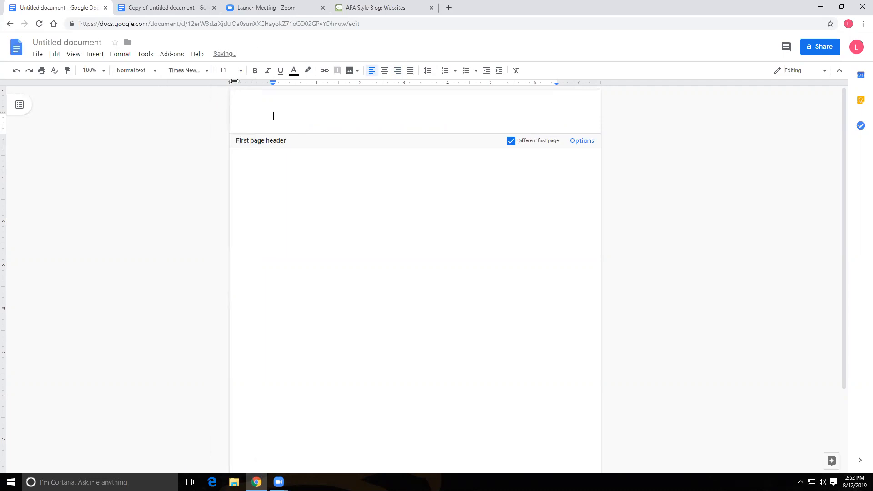
{"action": "left_click", "coordinate": [238, 71]}
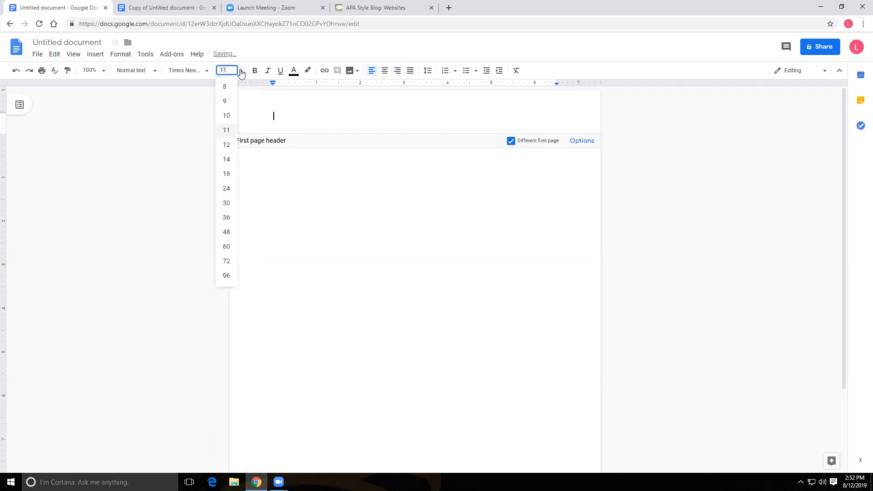
{"action": "left_click", "coordinate": [226, 144]}
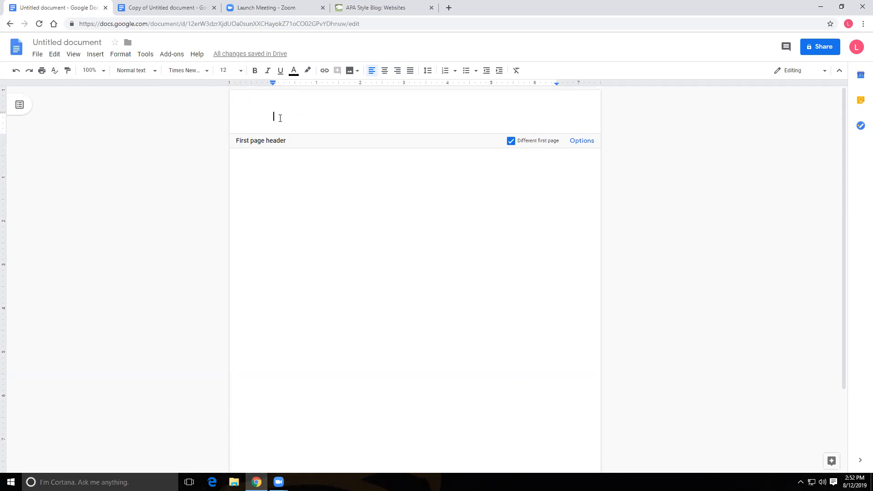
- Enter "Running head: SHORTENED TITLE" in the first-page header
{"action": "type", "text": "Ru"}
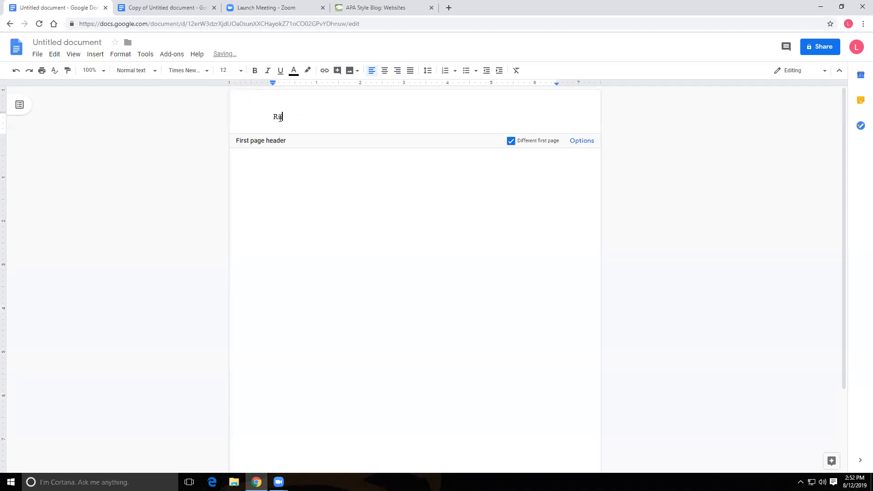
{"action": "type", "text": "nning head:"}
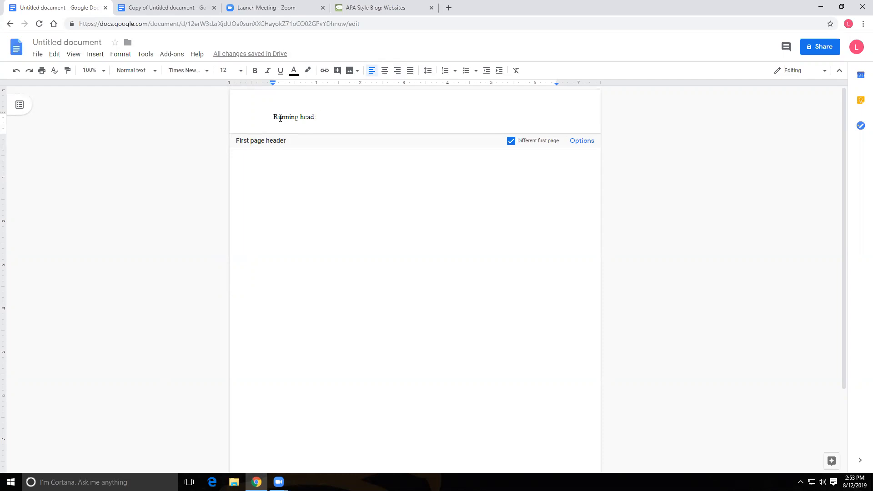
{"action": "type", "text": " SHORTEN"}
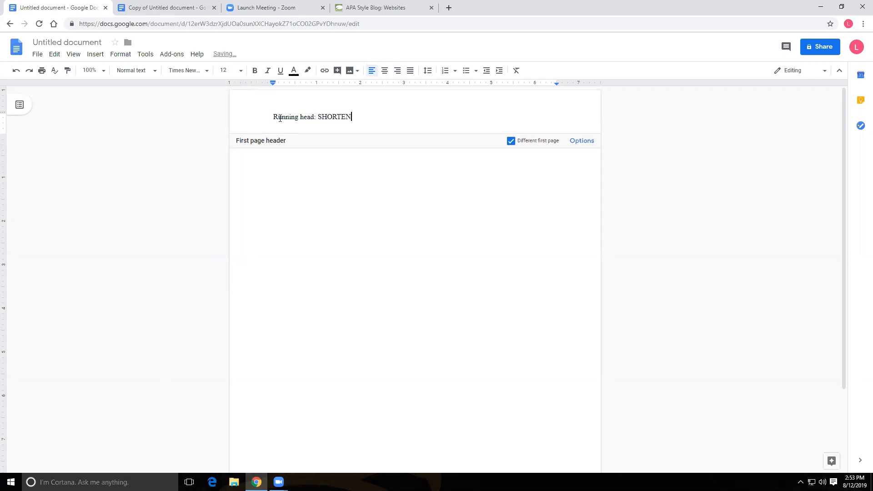
{"action": "type", "text": "ED TITLE"}
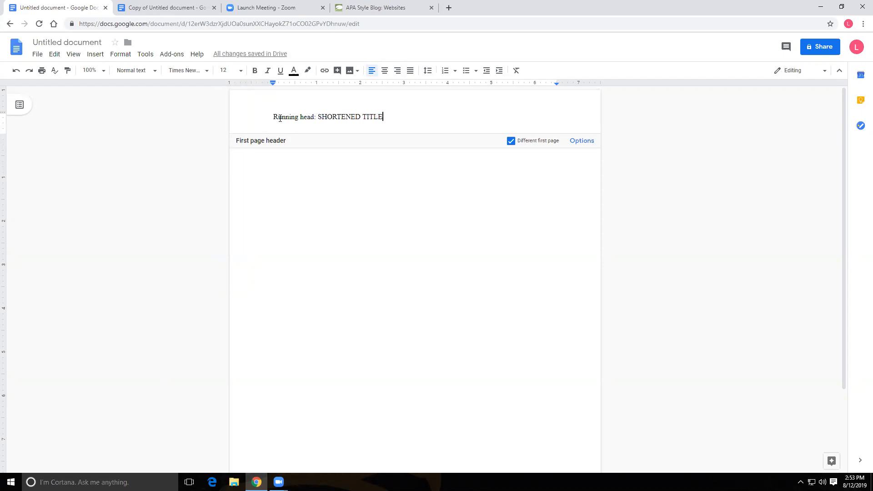
- Add page number 1 after the running head, tab it over to the right margin, and return to the page body
{"action": "type", "text": "1"}
{"action": "key", "text": "Tab"}
{"action": "key", "text": "Tab"}
{"action": "key", "text": "Tab"}
{"action": "key", "text": "Tab"}
{"action": "key", "text": "Tab"}
{"action": "key", "text": "Tab"}
{"action": "key", "text": "Tab"}
{"action": "left_click", "coordinate": [317, 162]}
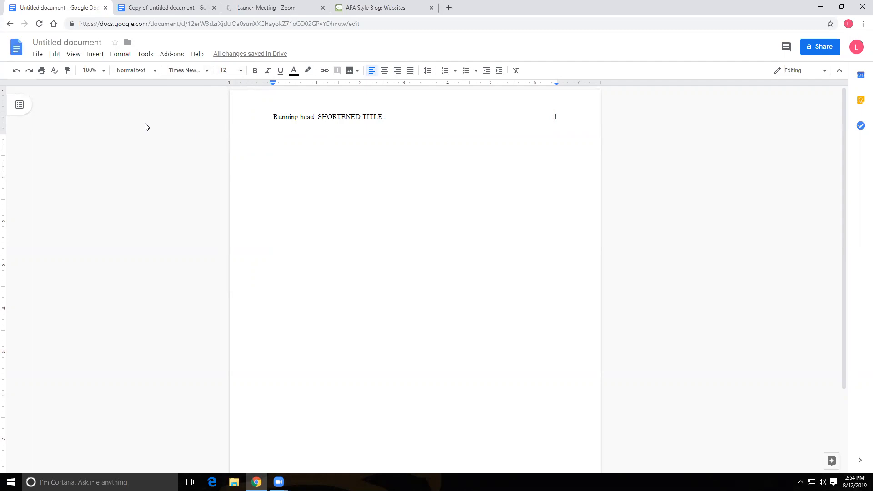
- Set the body text's line spacing to double
{"action": "left_click", "coordinate": [121, 55]}
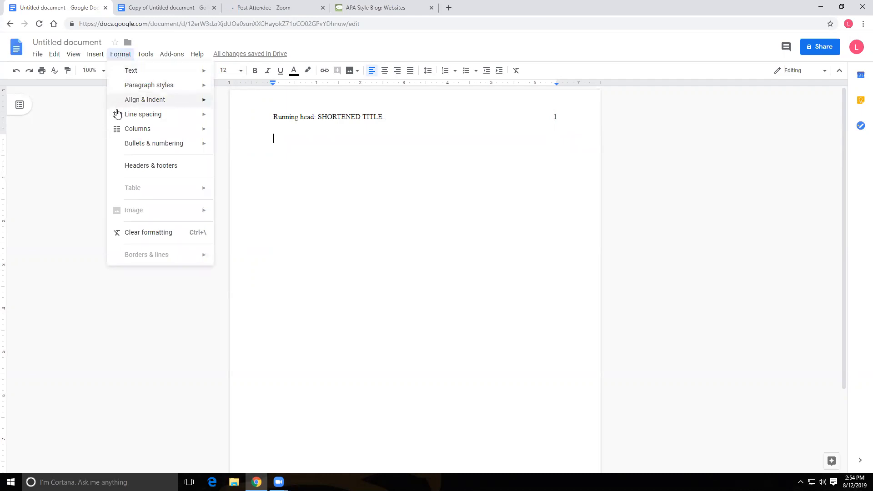
{"action": "mouse_move", "coordinate": [118, 114]}
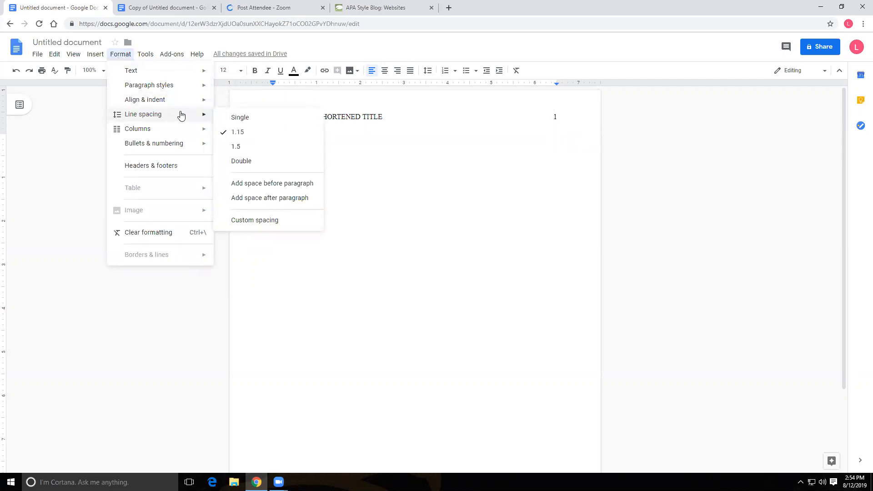
{"action": "left_click", "coordinate": [247, 161]}
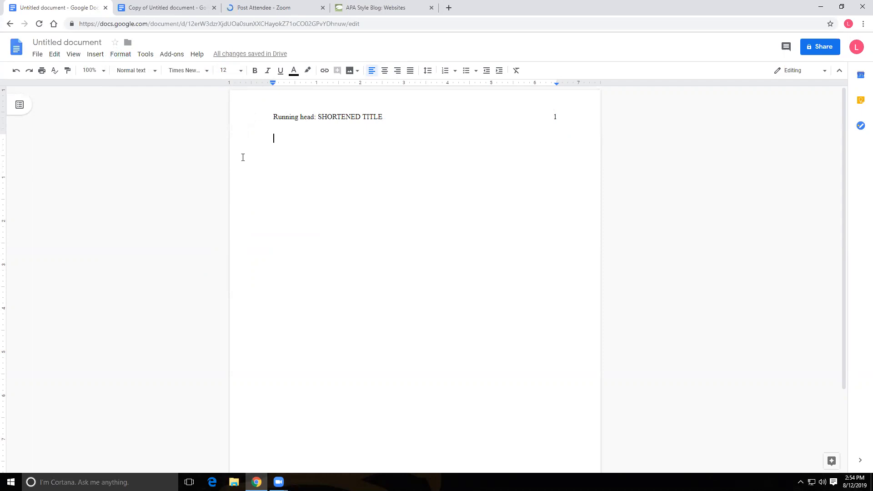
- Several lines down page 1, add centred lines reading "Complete Title of Paper", the author's full name, and "East Central College"
{"action": "key", "text": "Return"}
{"action": "left_click", "coordinate": [385, 72]}
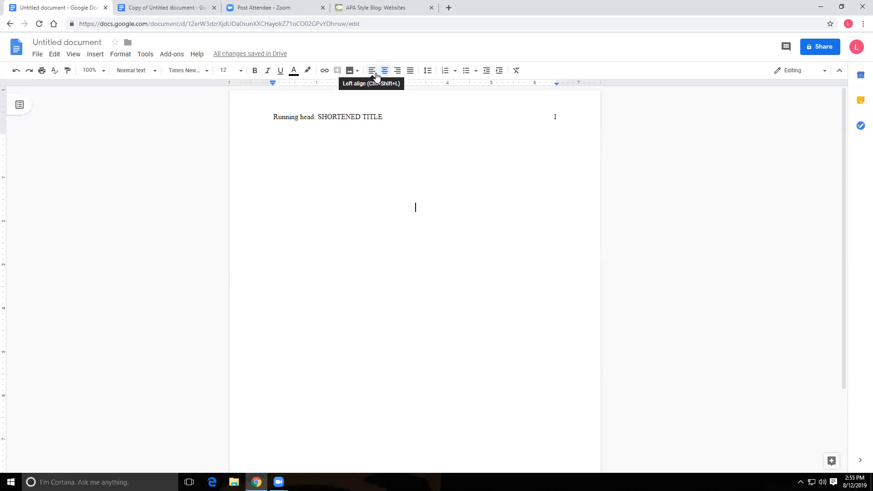
{"action": "type", "text": "Complete Title of Paper"}
{"action": "key", "text": "Return"}
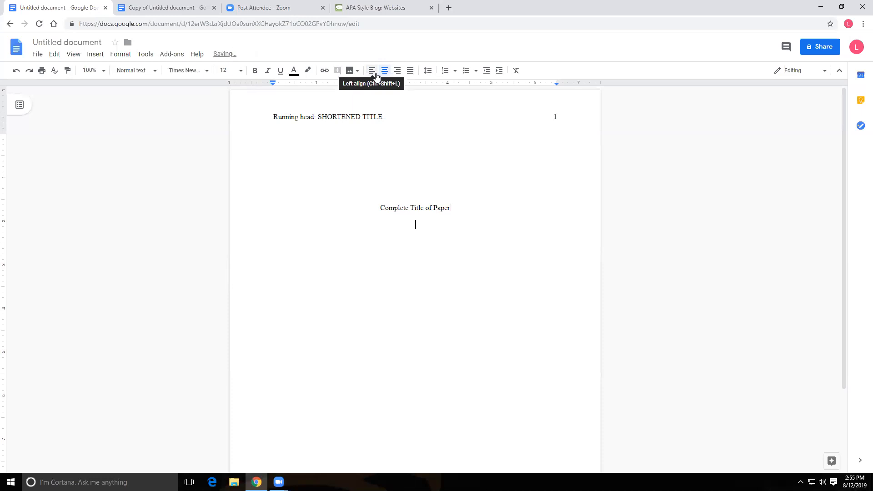
{"action": "type", "text": "Lisa Haag"}
{"action": "key", "text": "Return"}
{"action": "type", "text": "East Central College"}
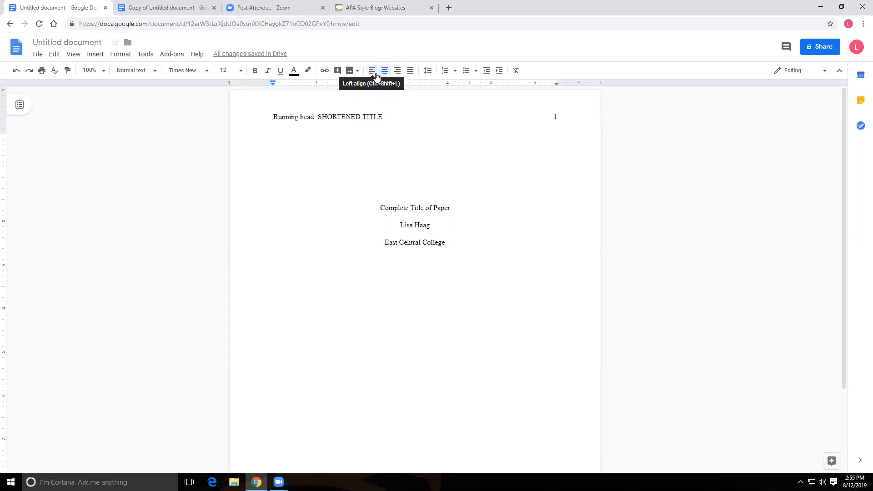
- Add blank lines until page 2 begins and enter the centred title "Complete Title of Paper" on its first line
{"action": "key", "text": "Return"}
{"action": "key", "text": "Return"}
{"action": "key", "text": "Return"}
{"action": "key", "text": "Return"}
{"action": "key", "text": "Return"}
{"action": "key", "text": "Return"}
{"action": "key", "text": "Return"}
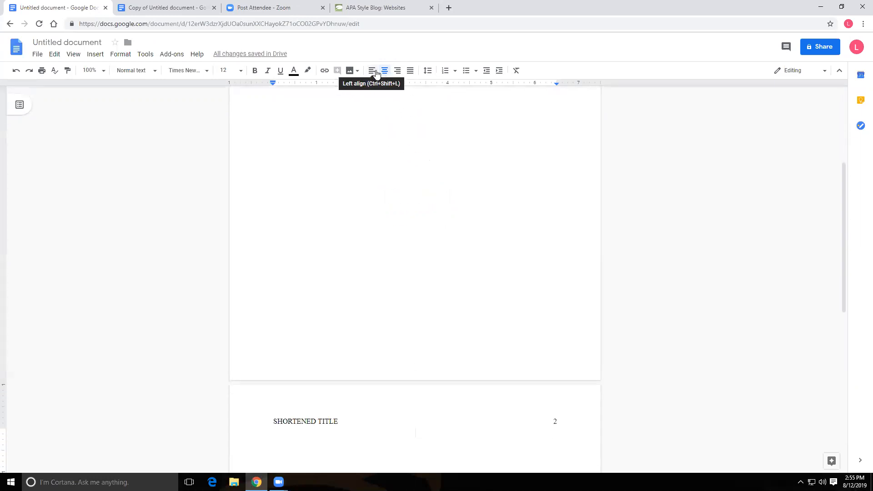
{"action": "scroll", "coordinate": [388, 158], "scroll_direction": "down", "scroll_amount": 2}
{"action": "scroll", "coordinate": [388, 157], "scroll_direction": "down", "scroll_amount": 3}
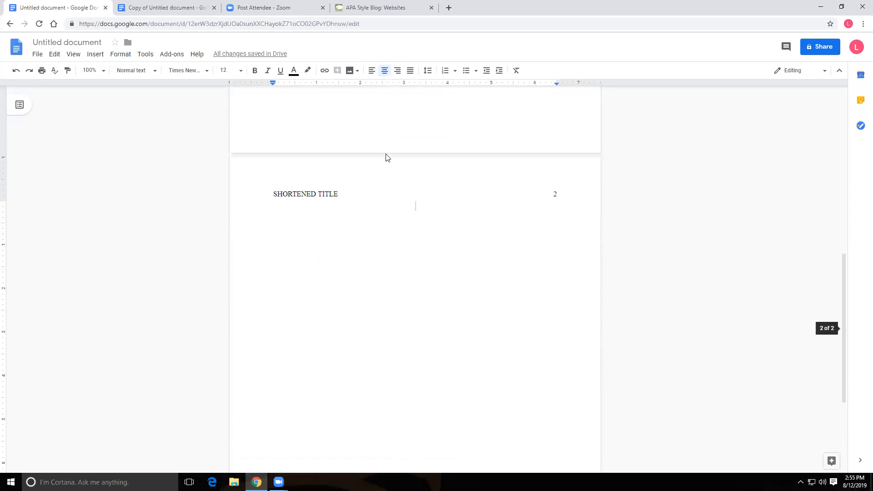
{"action": "scroll", "coordinate": [387, 157], "scroll_direction": "down", "scroll_amount": 1}
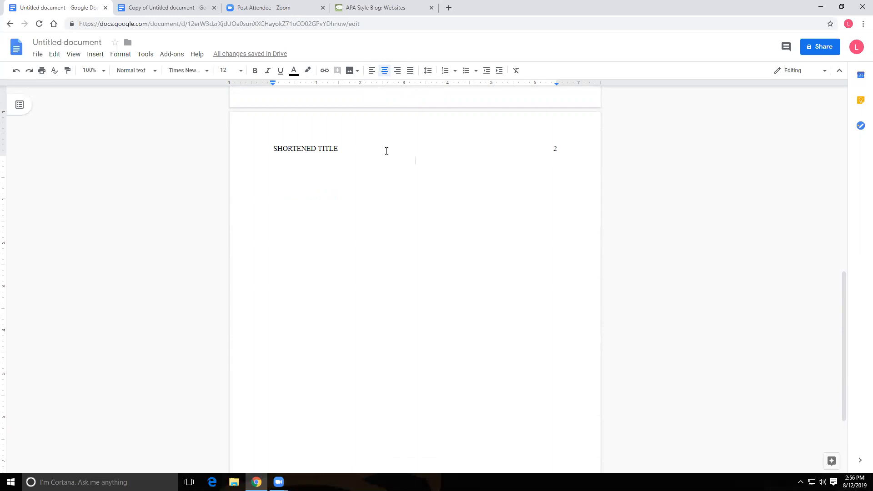
{"action": "type", "text": "Complet"}
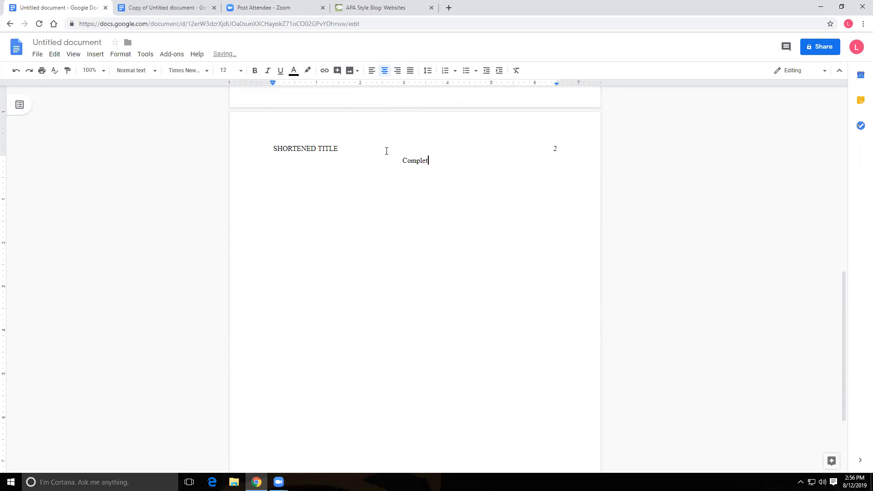
{"action": "type", "text": "e Title of Paper"}
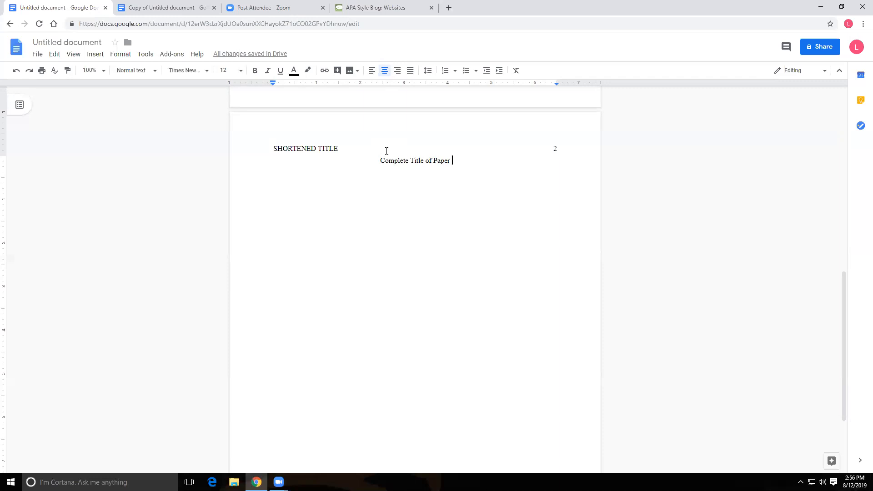
- Below the page 2 title, add bold centred headings "Introduction", "Discussion" and "Conclusion" on separate lines
{"action": "key", "text": "Return"}
{"action": "left_click", "coordinate": [255, 71]}
{"action": "type", "text": "Introduction"}
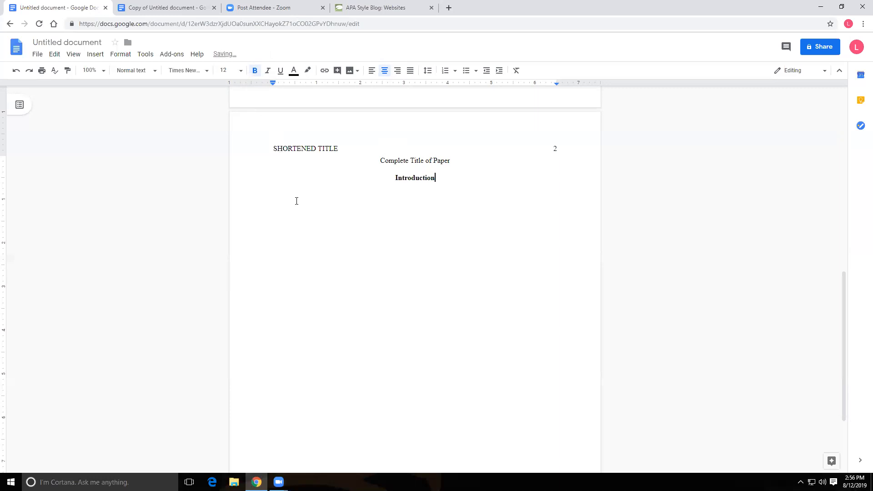
{"action": "key", "text": "Return"}
{"action": "type", "text": "Discussion"}
{"action": "key", "text": "Return"}
{"action": "type", "text": "Conclusion"}
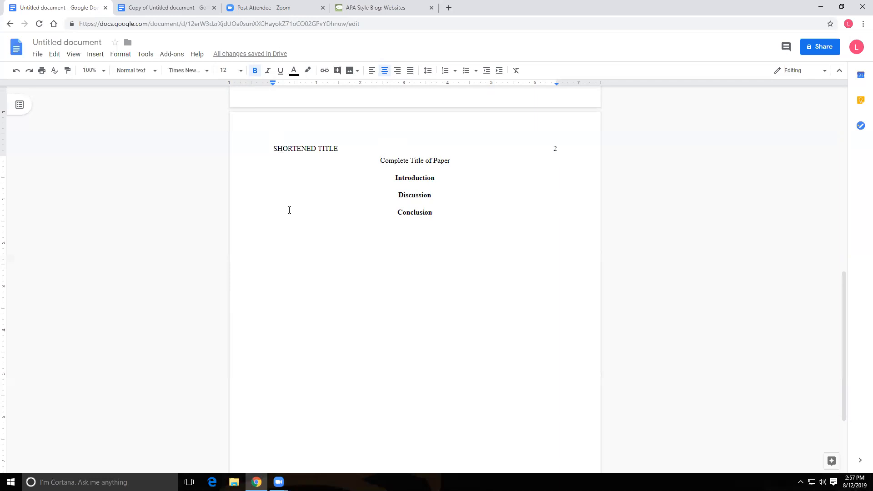
- Add blank lines after the "Conclusion" heading until the cursor is on the first line of page 3
{"action": "key", "text": "Return"}
{"action": "key", "text": "Return"}
{"action": "key", "text": "Return"}
{"action": "key", "text": "Return"}
{"action": "key", "text": "Return"}
{"action": "key", "text": "Return"}
{"action": "key", "text": "Return"}
{"action": "key", "text": "Return"}
{"action": "key", "text": "Return"}
{"action": "key", "text": "Return"}
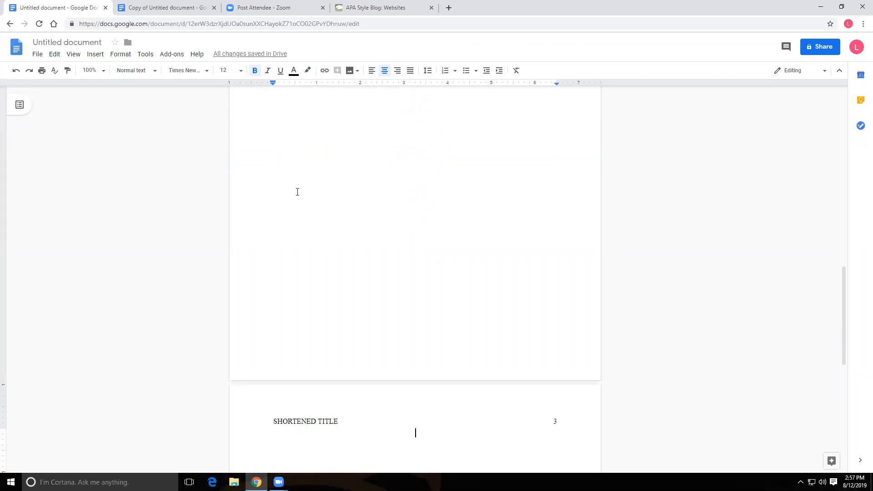
{"action": "scroll", "coordinate": [298, 192], "scroll_direction": "down", "scroll_amount": 6}
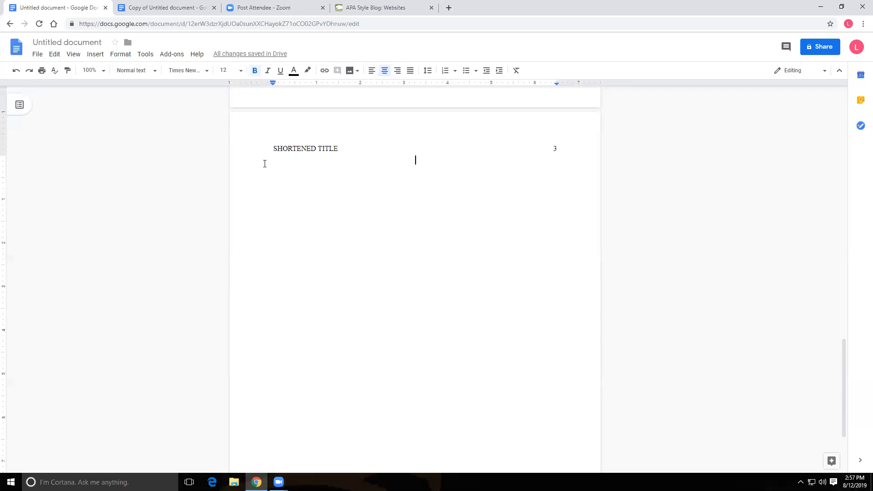
- Turn off bold and enter the centred heading "References" on the first line of page 3
{"action": "left_click", "coordinate": [255, 72]}
{"action": "type", "text": "Refe"}
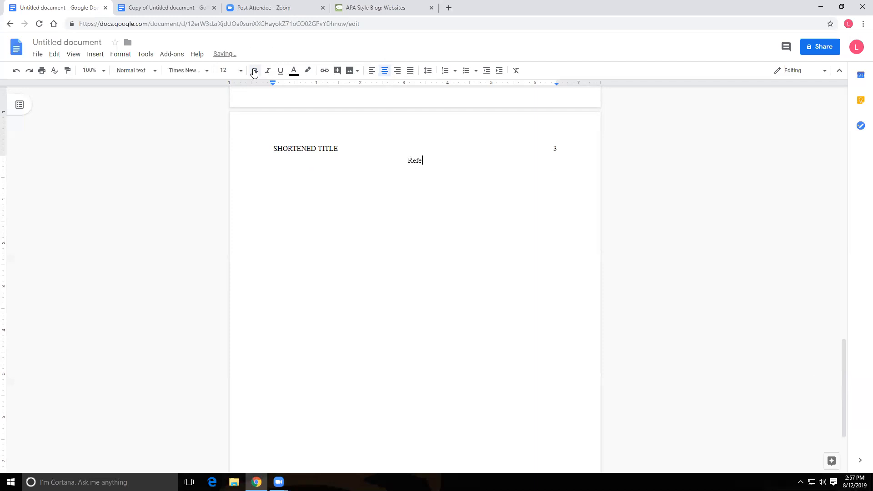
{"action": "type", "text": "rences"}
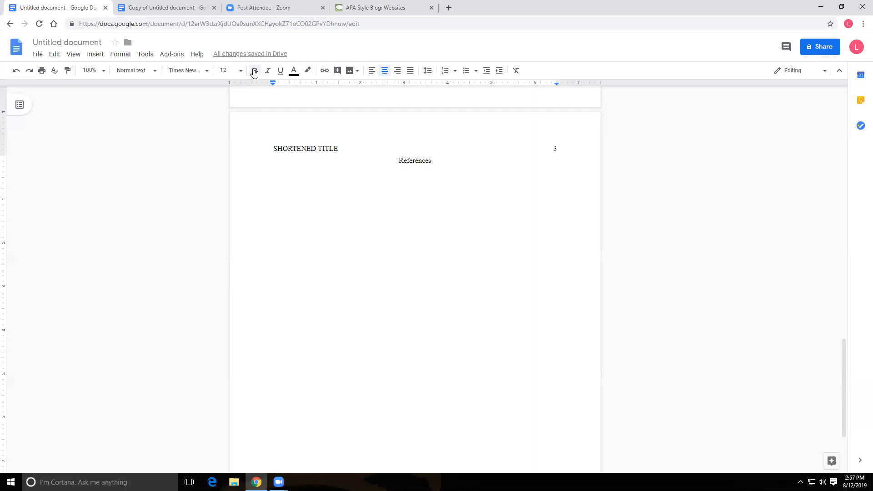
- Start a left-aligned line below the "References" heading and give it a 0.5-inch hanging indent
{"action": "key", "text": "Return"}
{"action": "left_click", "coordinate": [372, 73]}
{"action": "left_click", "coordinate": [119, 55]}
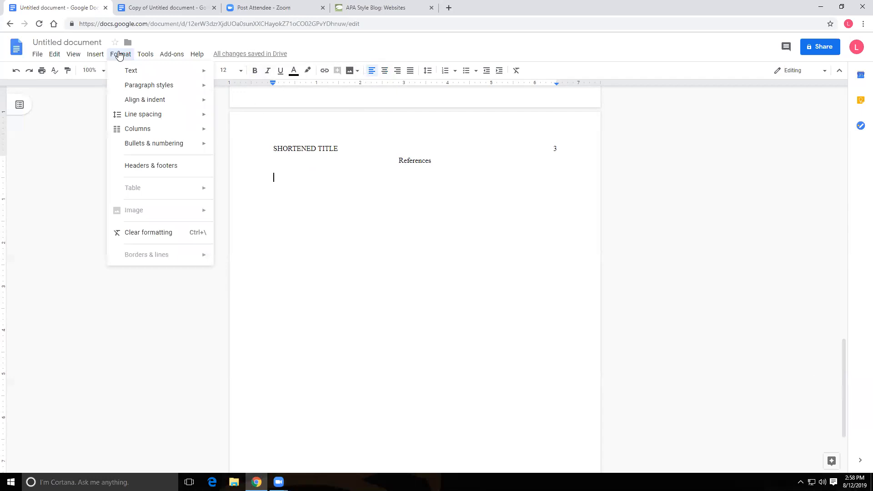
{"action": "mouse_move", "coordinate": [125, 101]}
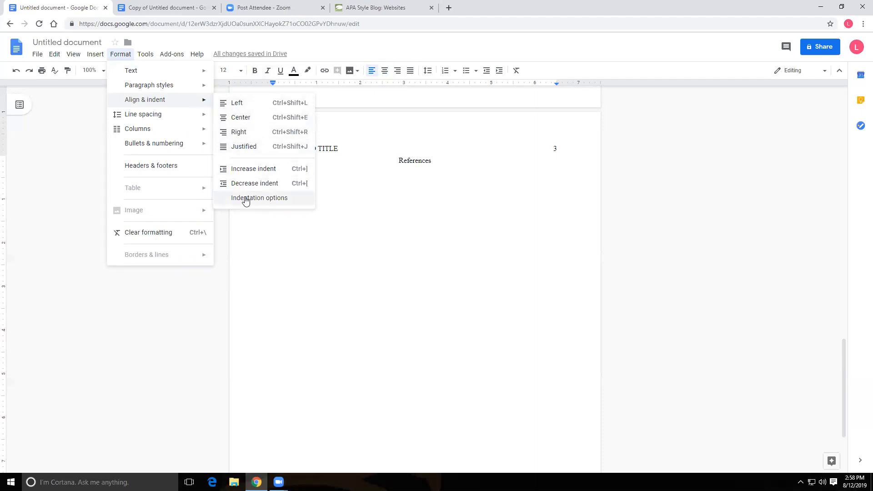
{"action": "left_click", "coordinate": [246, 199]}
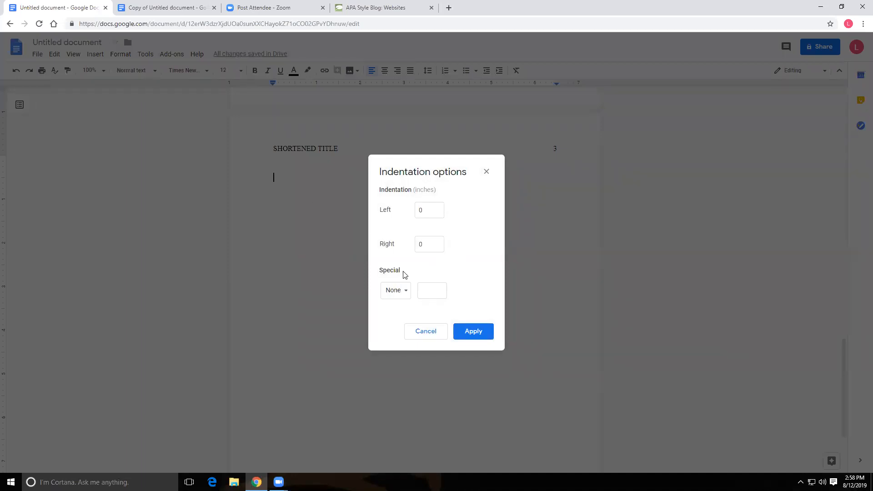
{"action": "left_click", "coordinate": [408, 294]}
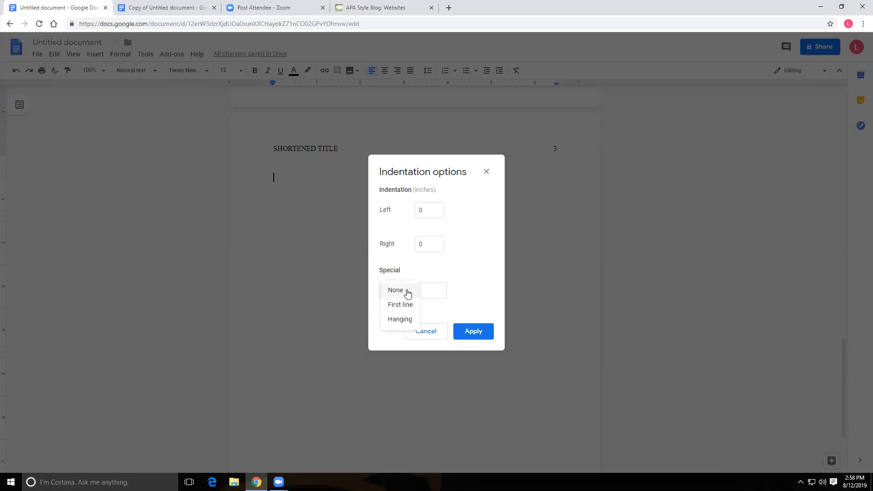
{"action": "left_click", "coordinate": [398, 321]}
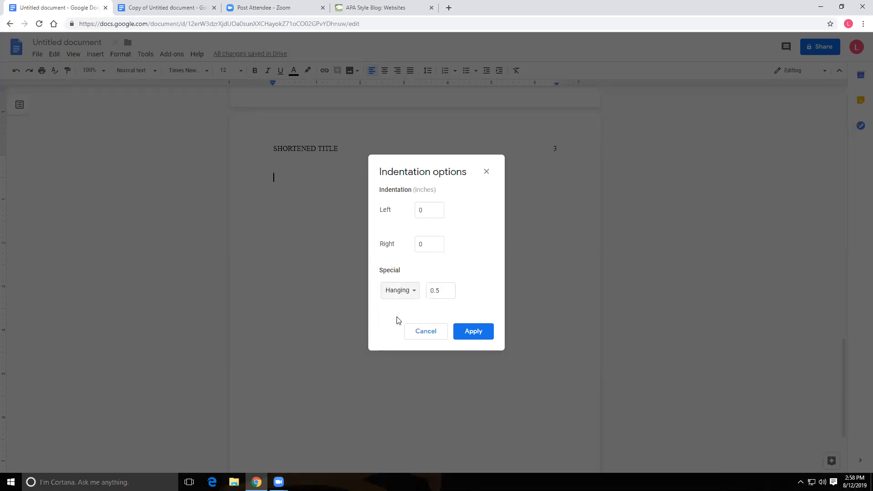
{"action": "left_click", "coordinate": [476, 333]}
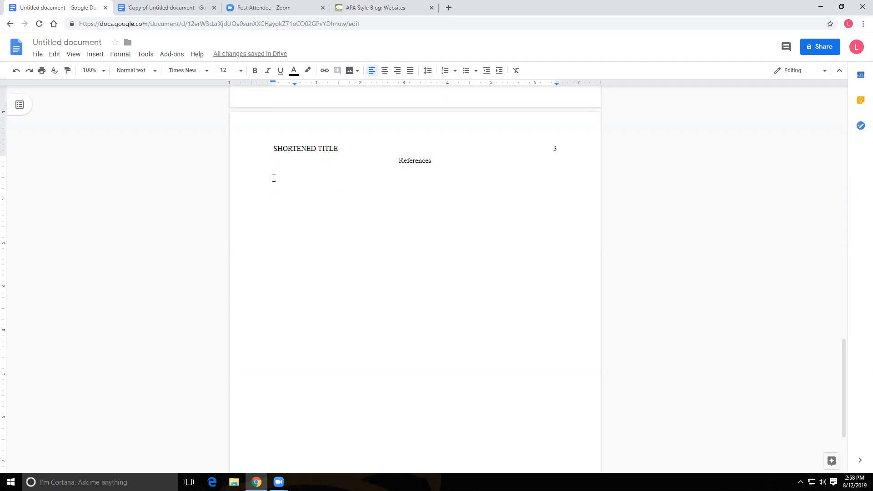
- Paste the copied American Nurses Association (2015) reference without formatting under "References" and italicize its title, ending before "[Position statement]"
{"action": "right_click", "coordinate": [274, 177]}
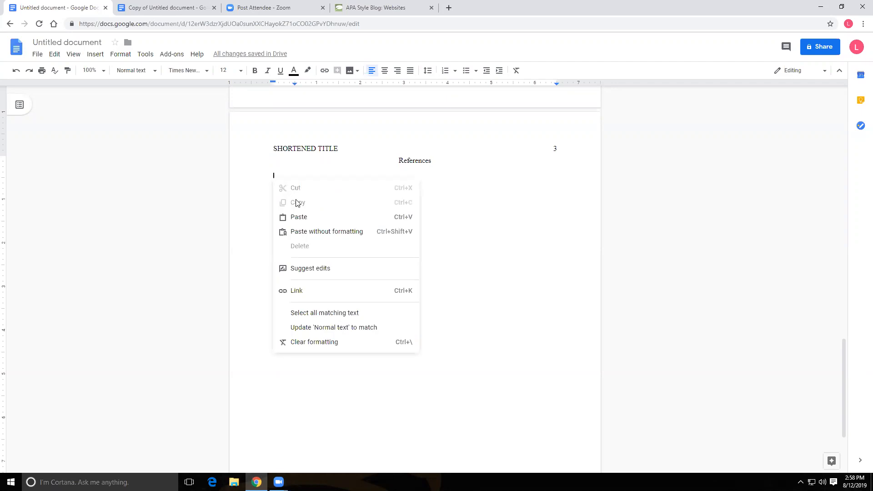
{"action": "left_click", "coordinate": [306, 232]}
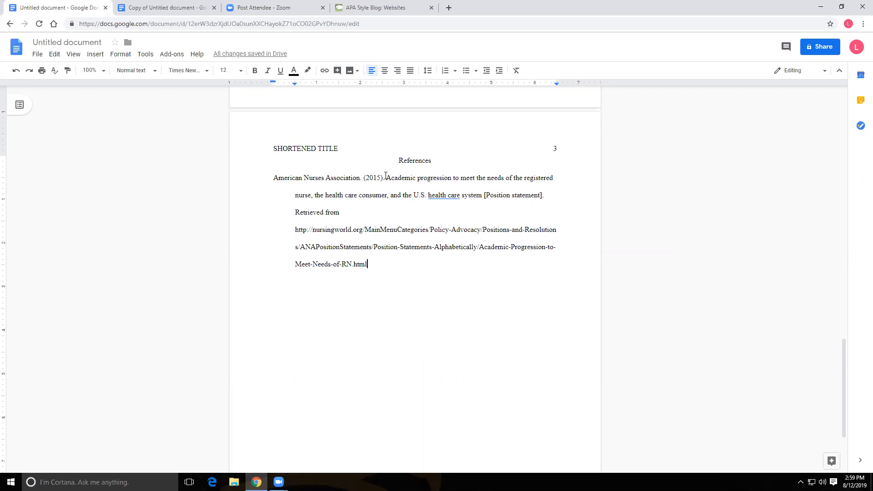
{"action": "left_click_drag", "start_coordinate": [388, 177], "coordinate": [481, 201]}
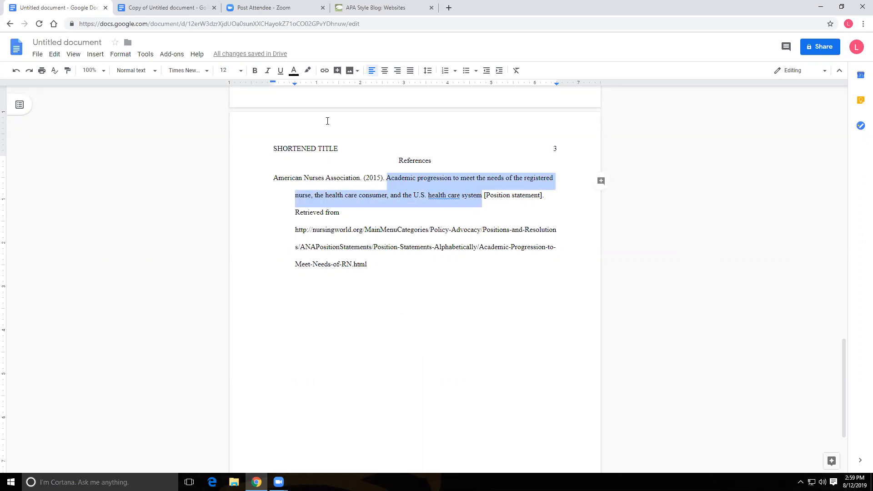
{"action": "left_click", "coordinate": [268, 71]}
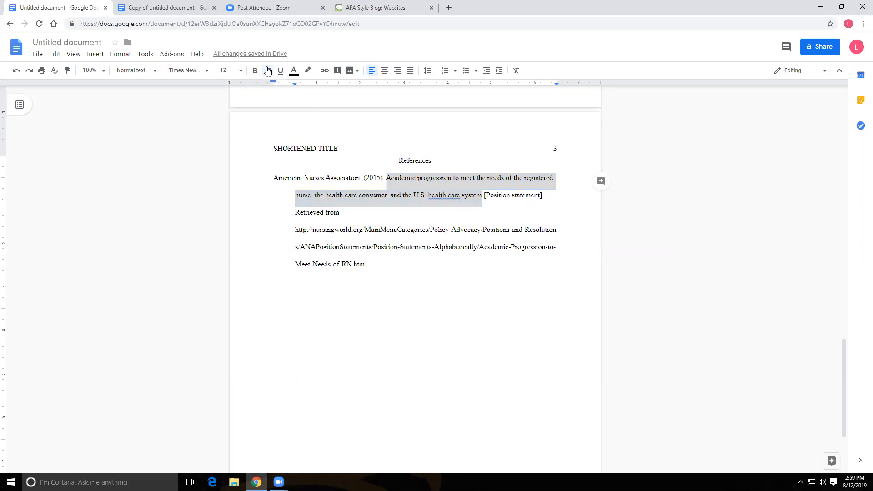
{"action": "left_click", "coordinate": [376, 266]}
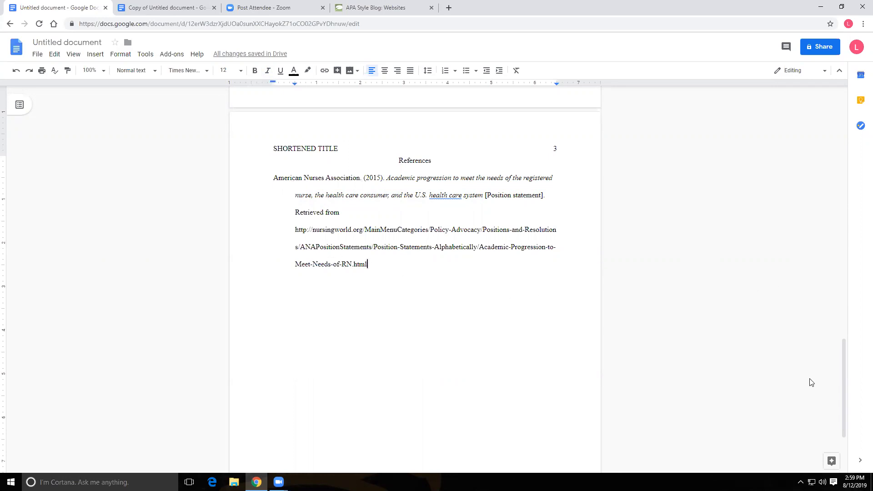
- Make a copy of the document named "APA Paper" in My Drive and look through its pages
{"action": "left_click_drag", "start_coordinate": [843, 413], "coordinate": [843, 151]}
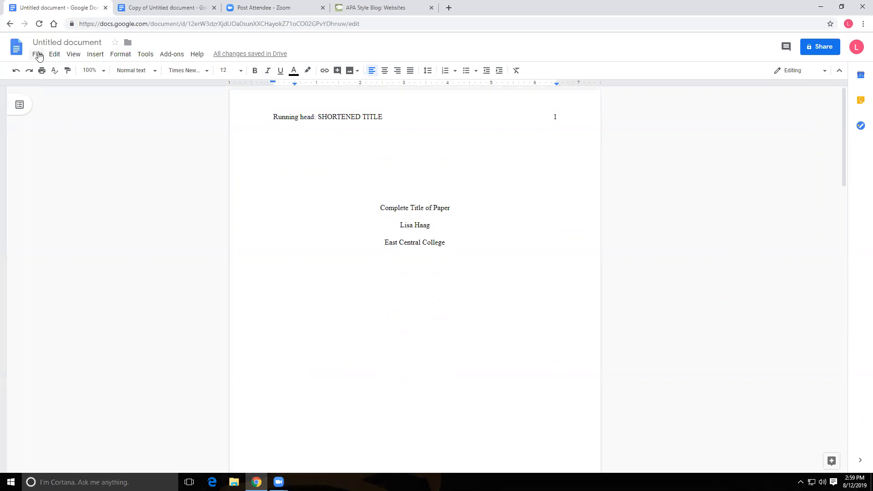
{"action": "left_click", "coordinate": [38, 55]}
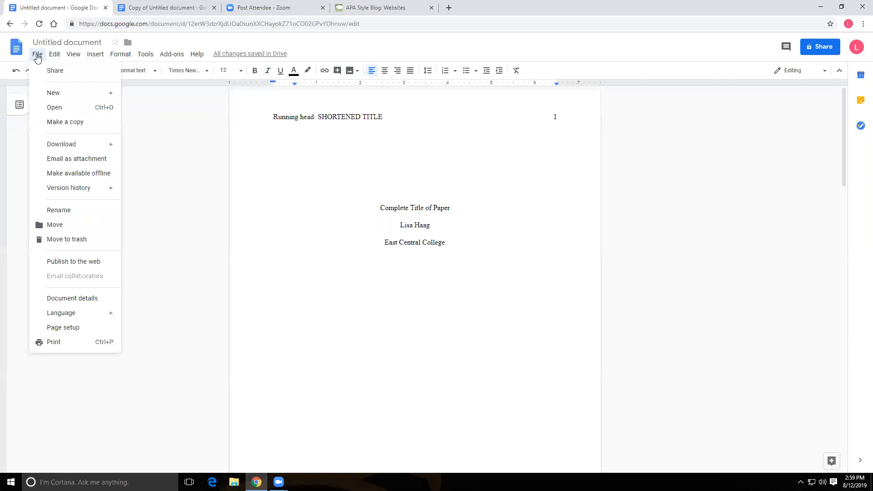
{"action": "left_click", "coordinate": [57, 124]}
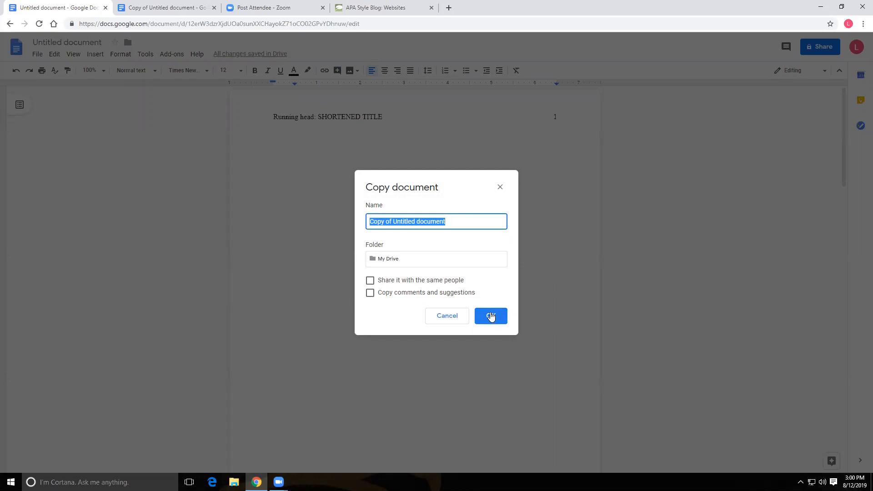
{"action": "type", "text": "APA "}
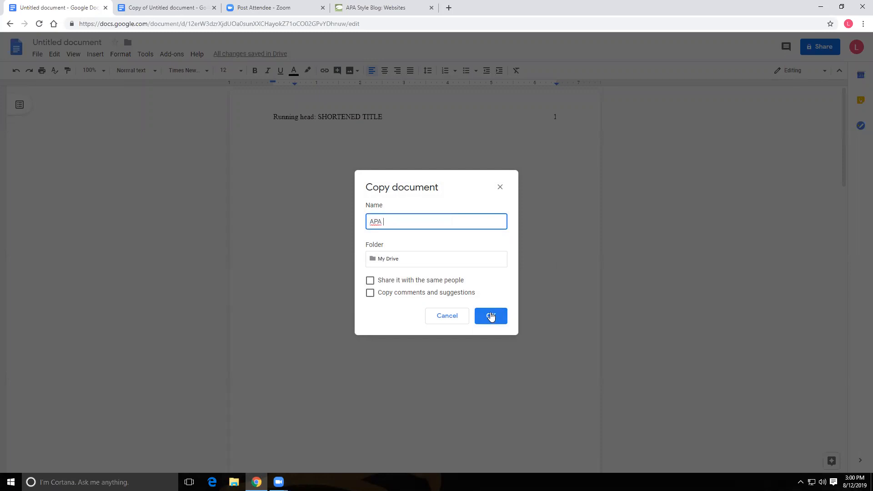
{"action": "type", "text": "Paper"}
{"action": "left_click", "coordinate": [493, 314]}
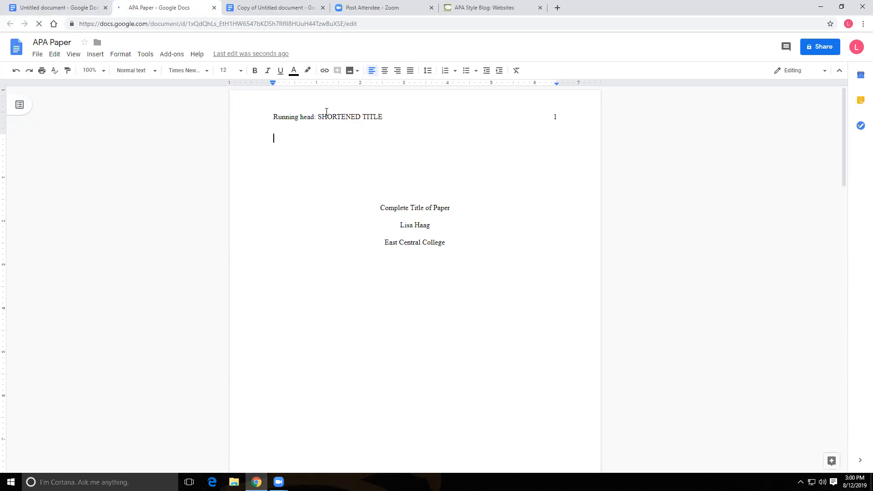
{"action": "scroll", "coordinate": [513, 287], "scroll_direction": "down", "scroll_amount": 9}
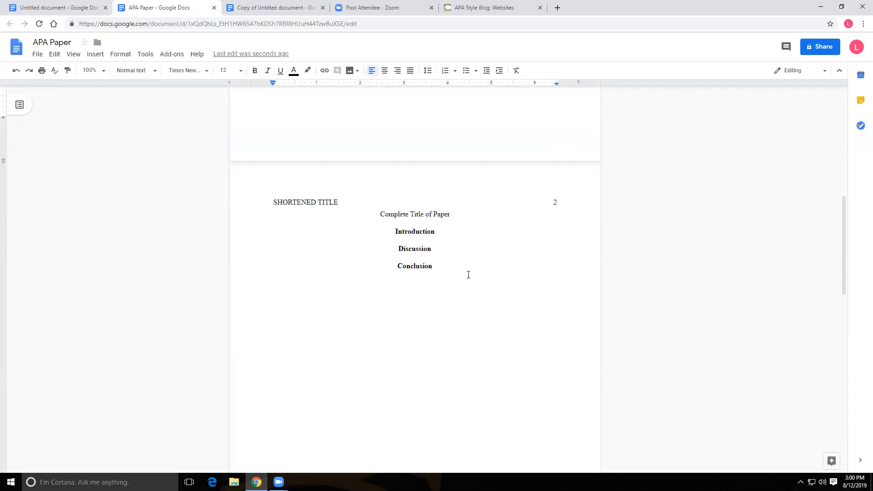
{"action": "scroll", "coordinate": [492, 301], "scroll_direction": "down", "scroll_amount": 9}
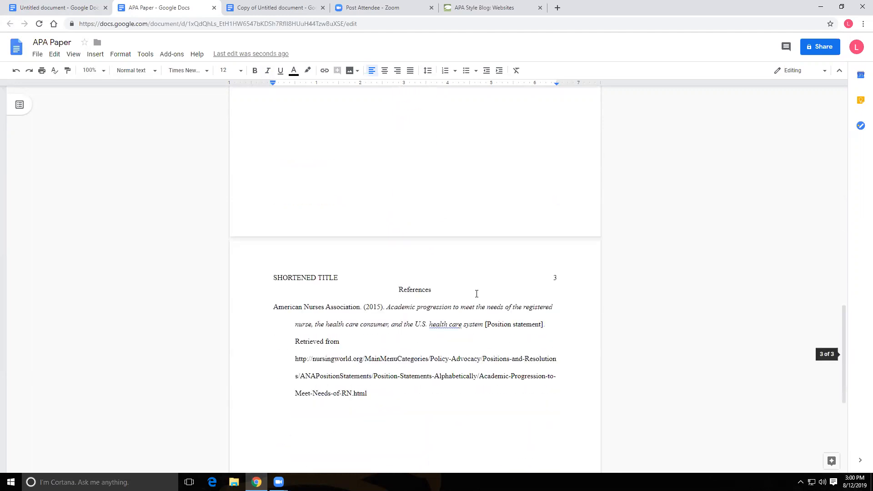